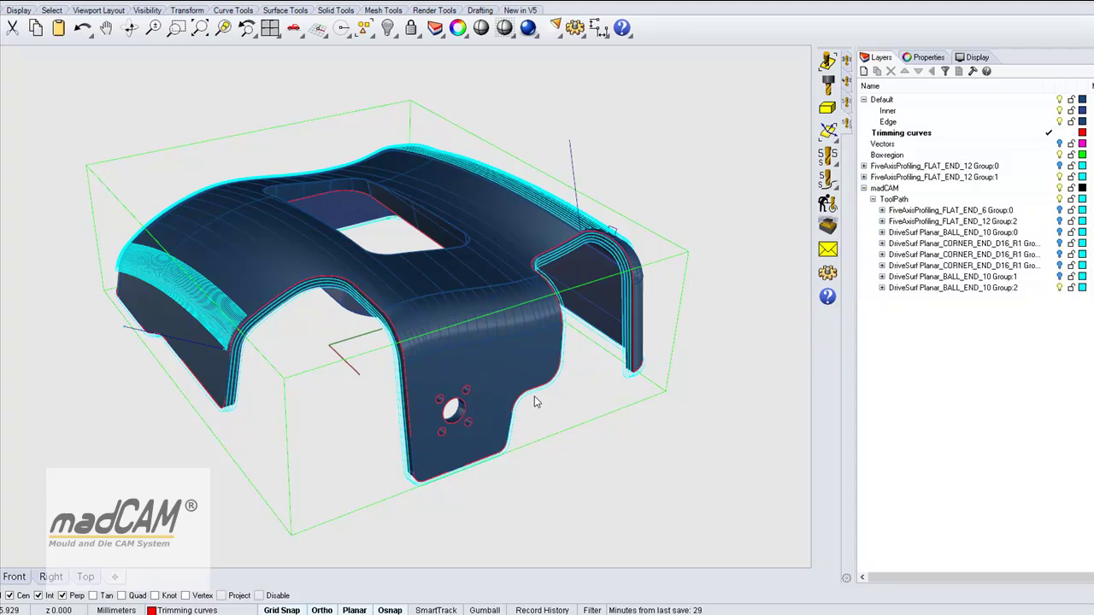
Step: Orbit the Perspective view to show more of the toolpathed part's side and top
{"action": "right_click_drag", "start_coordinate": [537, 408], "coordinate": [566, 402]}
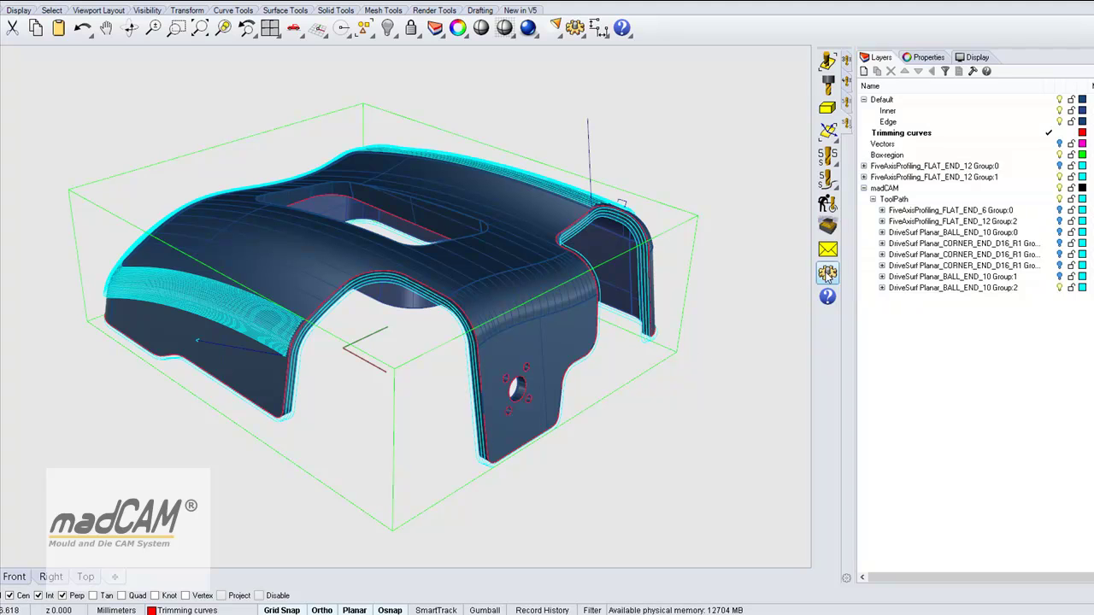
Step: Check the madCAM Default machine list, leaving 5-axis Osai selected
{"action": "left_click", "coordinate": [827, 273]}
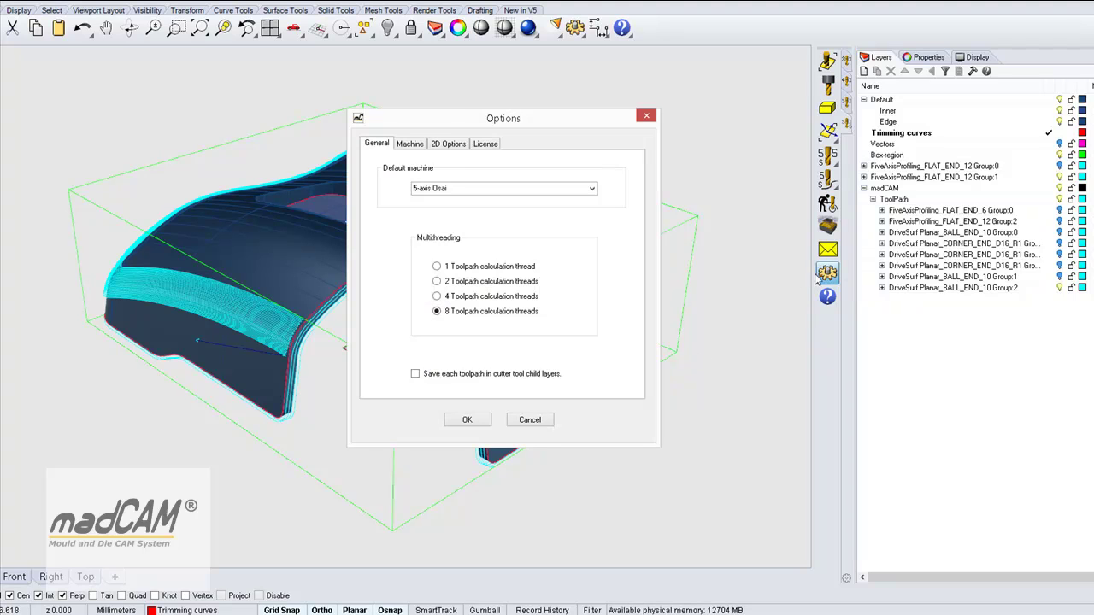
{"action": "left_click", "coordinate": [591, 188]}
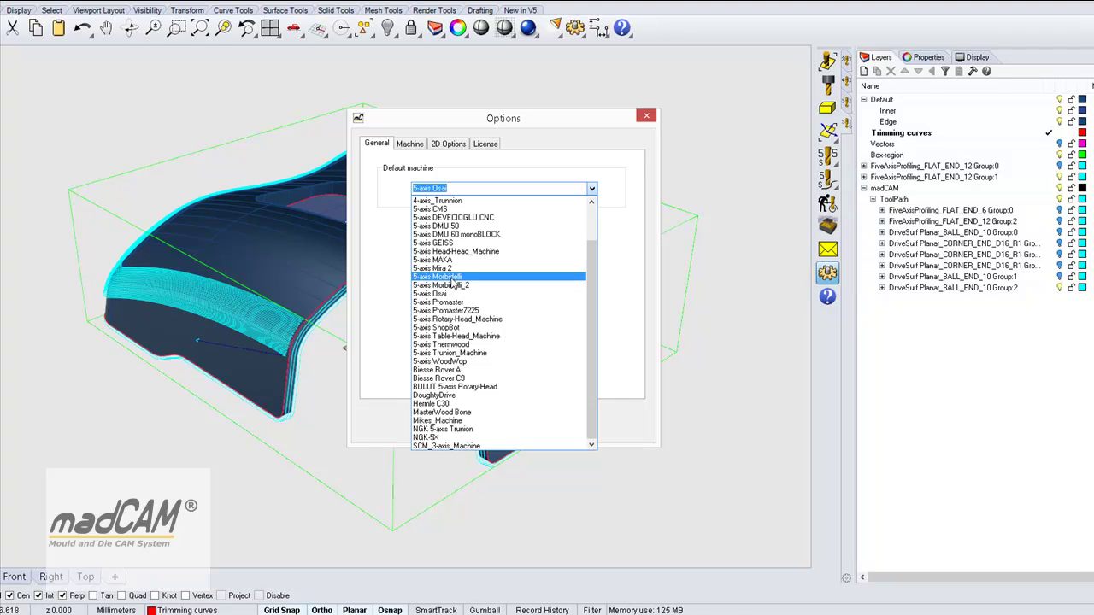
{"action": "left_click", "coordinate": [728, 170]}
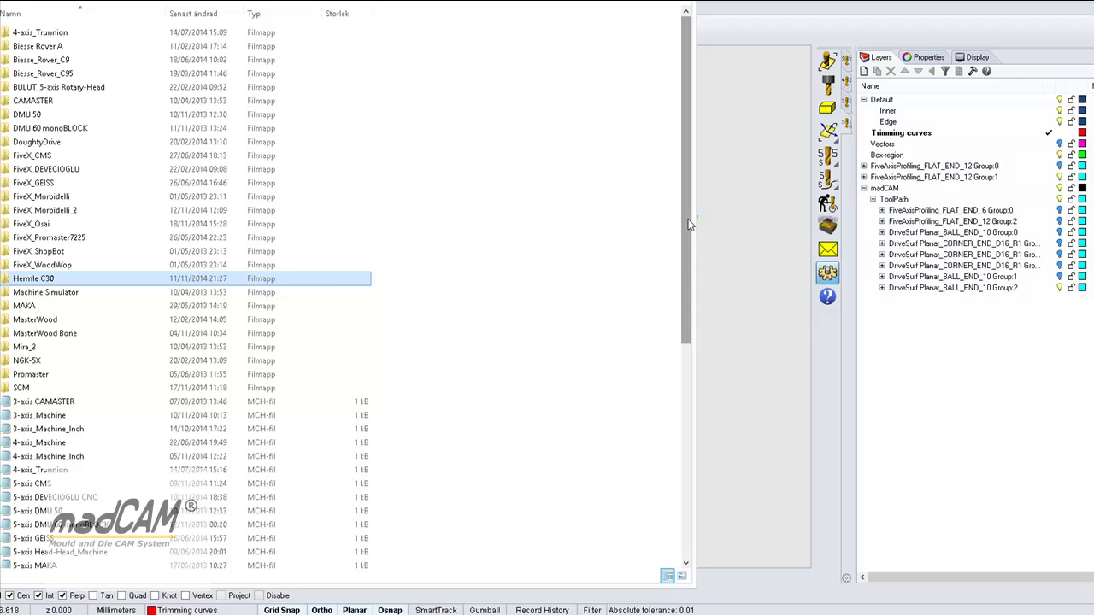
Step: Scroll the machines folder and open the 5-axis Osai MCH file in Notepad
{"action": "left_click_drag", "start_coordinate": [690, 226], "coordinate": [679, 374]}
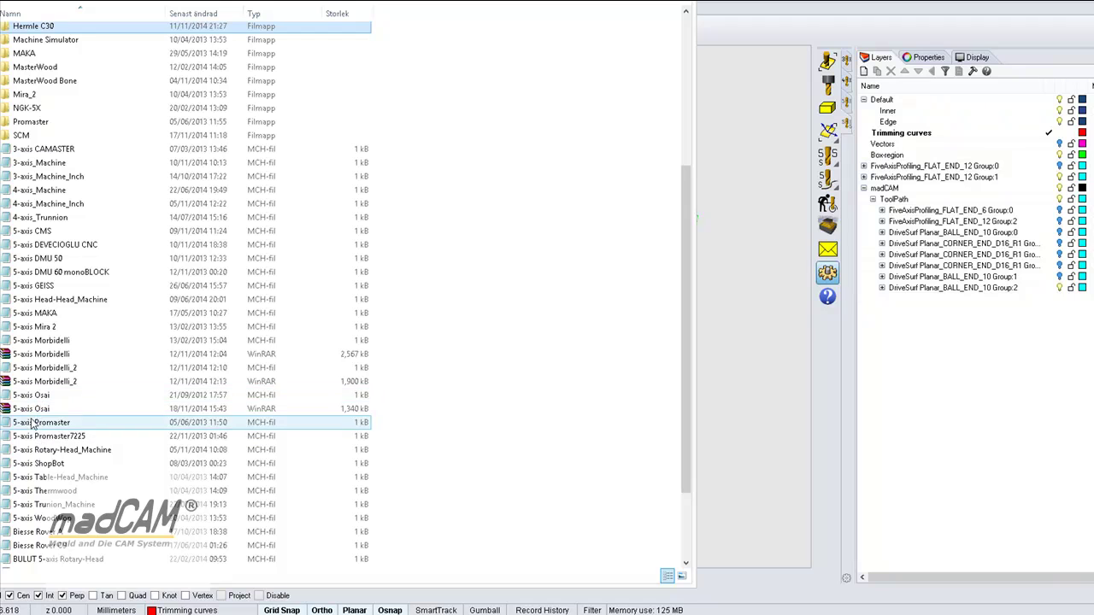
{"action": "double_click", "coordinate": [42, 399]}
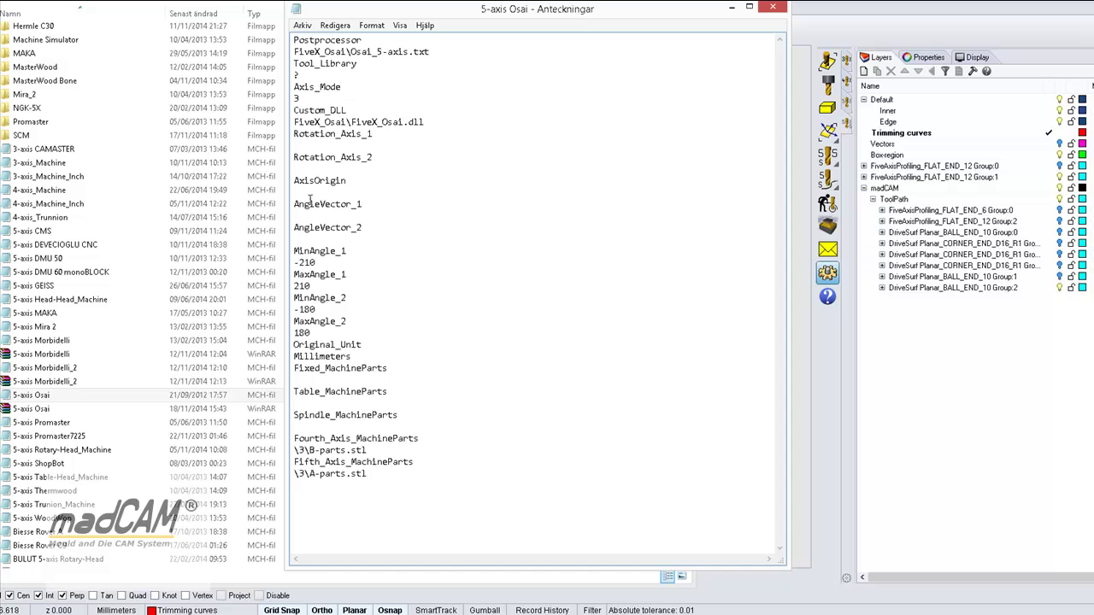
Step: Close the unedited 5-axis Osai machine file after reviewing its DLL and angle limits
{"action": "left_click", "coordinate": [773, 6]}
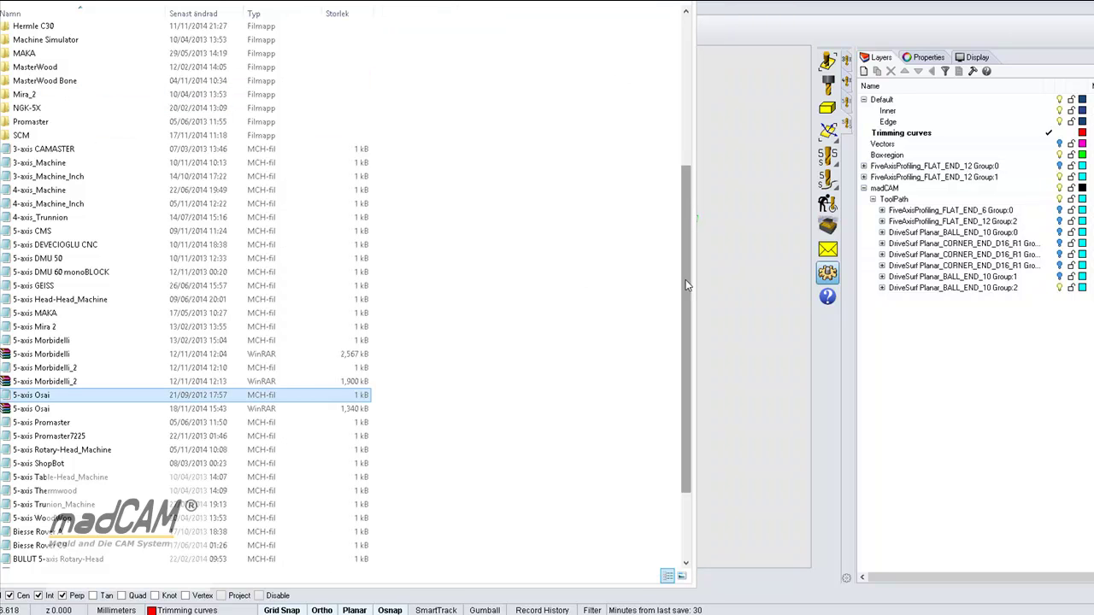
Step: Scroll up and open the FiveX_Osai folder to reach the DLL's Delphi source
{"action": "left_click_drag", "start_coordinate": [686, 285], "coordinate": [717, 151]}
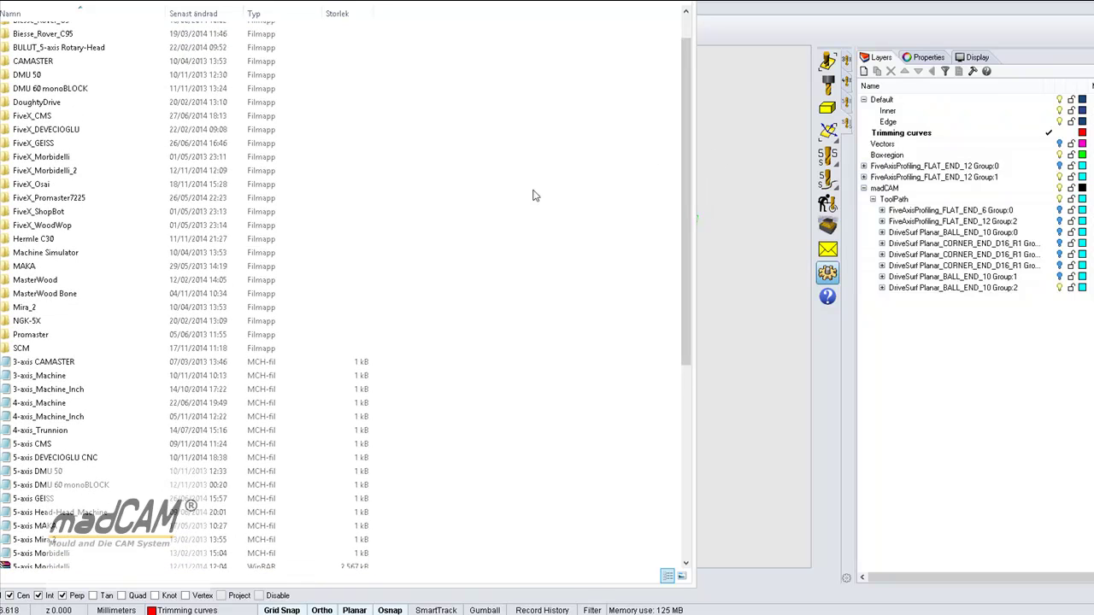
{"action": "double_click", "coordinate": [36, 188]}
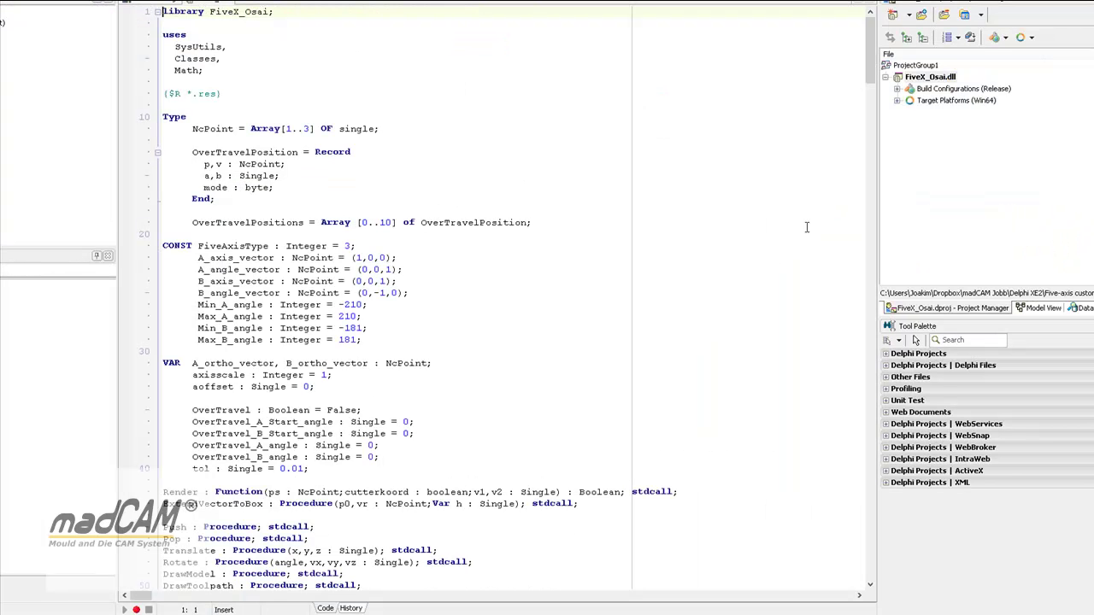
{"action": "scroll", "coordinate": [870, 47], "scroll_direction": "down", "scroll_amount": 3}
{"action": "scroll", "coordinate": [870, 47], "scroll_direction": "up", "scroll_amount": 3}
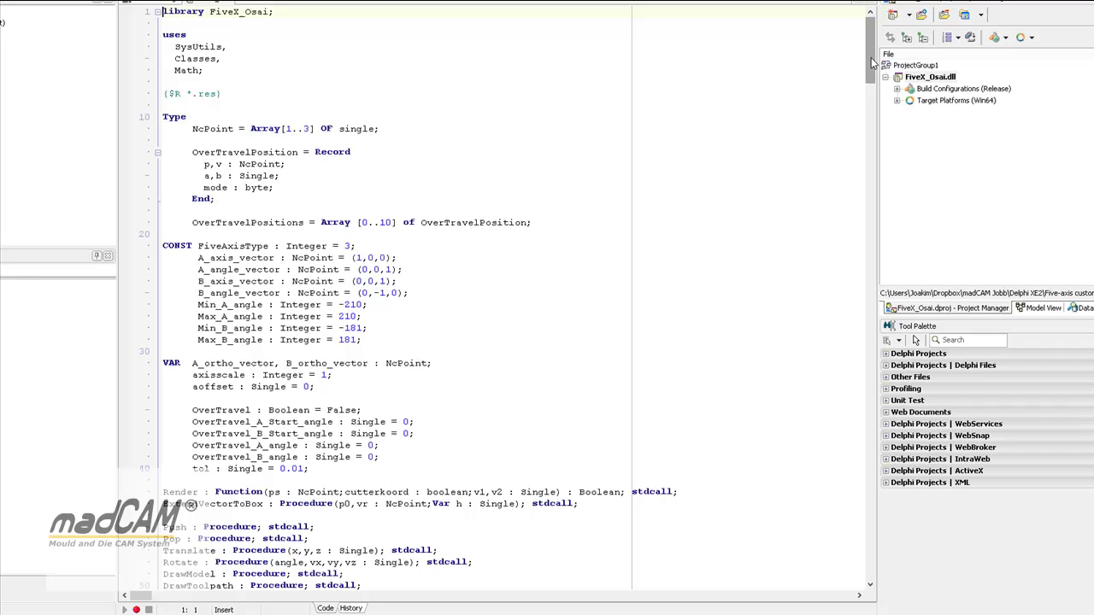
{"action": "left_click_drag", "start_coordinate": [872, 64], "coordinate": [868, 111]}
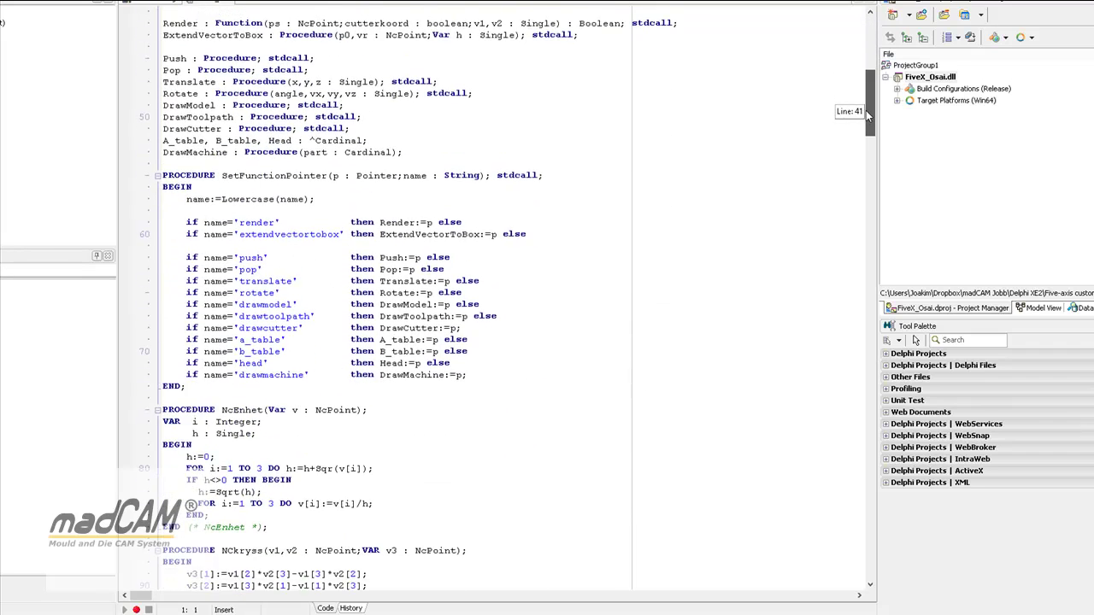
{"action": "left_click_drag", "start_coordinate": [868, 111], "coordinate": [838, 106]}
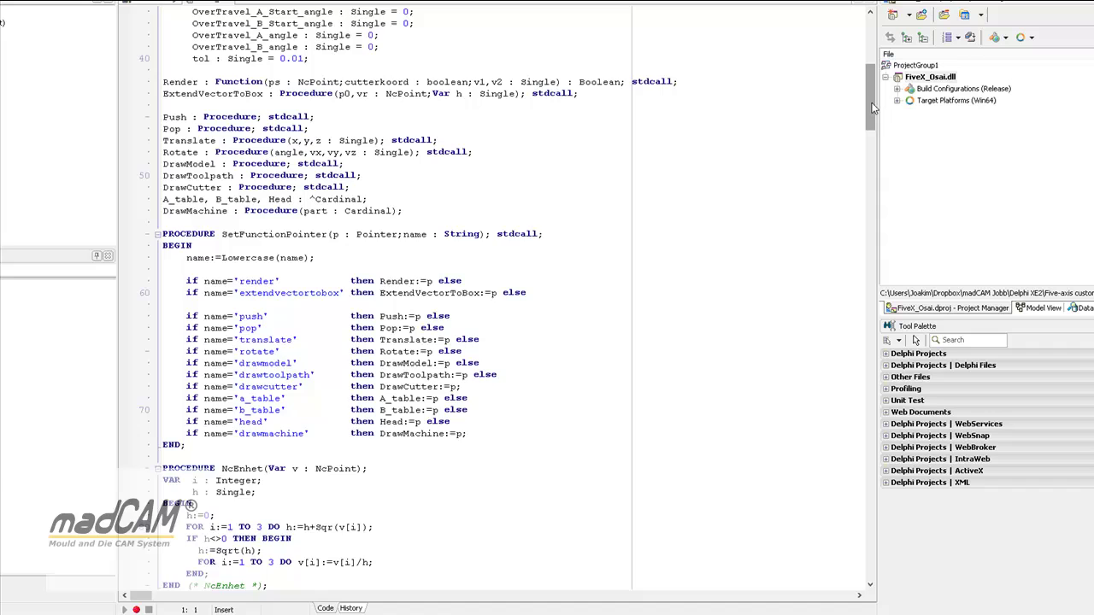
{"action": "mouse_move", "coordinate": [873, 109]}
{"action": "left_mouse_down"}
{"action": "mouse_move", "coordinate": [858, 196]}
{"action": "mouse_move", "coordinate": [833, 191]}
{"action": "left_mouse_up"}
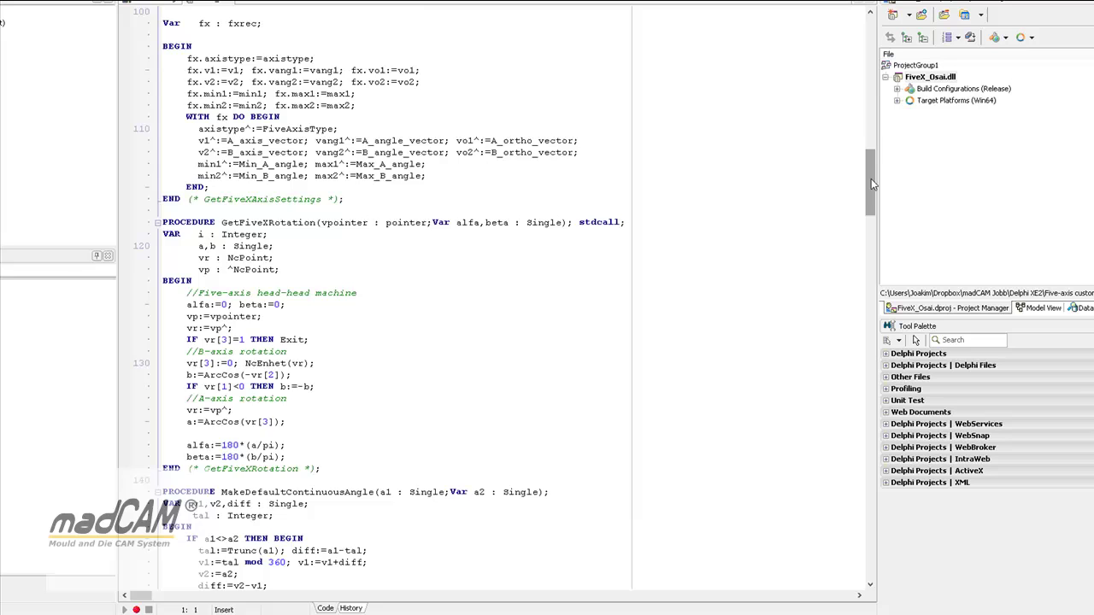
{"action": "left_click_drag", "start_coordinate": [871, 178], "coordinate": [867, 324]}
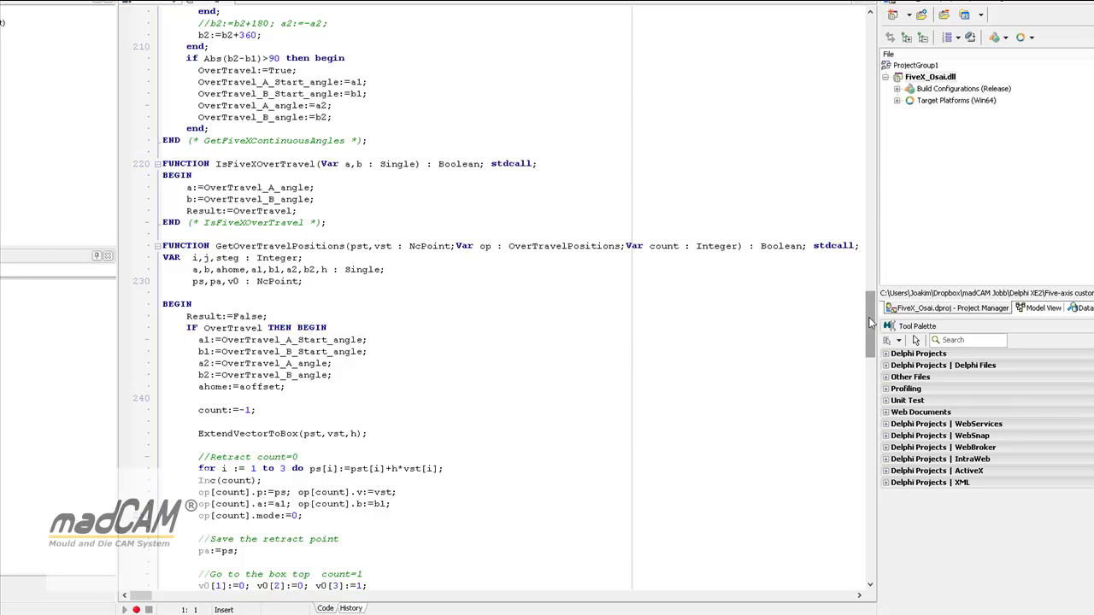
Step: Scroll through the Delphi overtravel functions, then return to the madCAM window
{"action": "left_click_drag", "start_coordinate": [865, 317], "coordinate": [867, 331]}
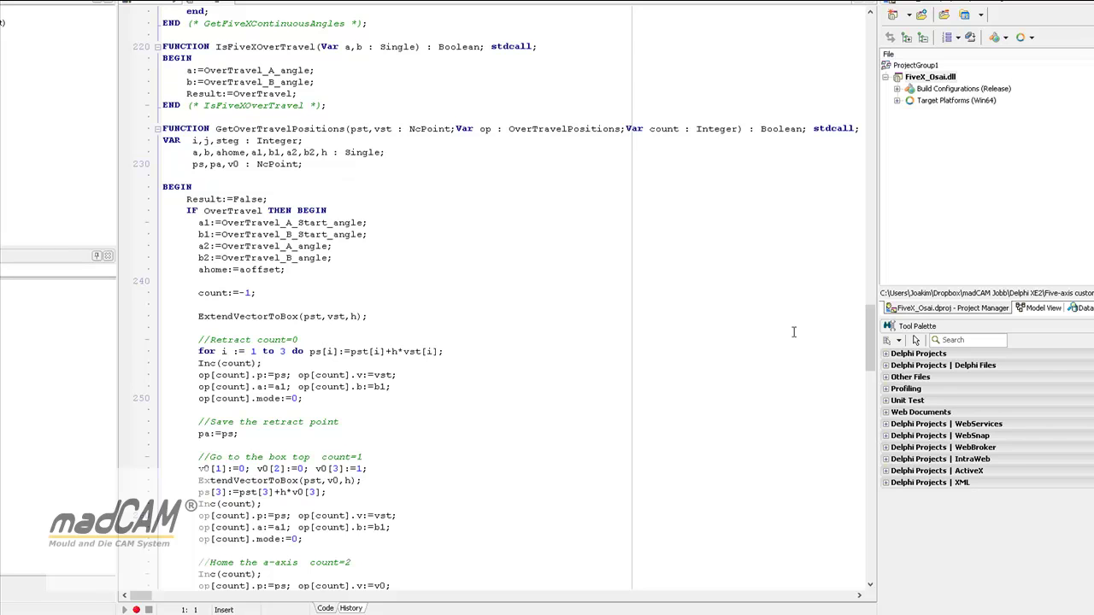
{"action": "left_click_drag", "start_coordinate": [863, 341], "coordinate": [872, 370]}
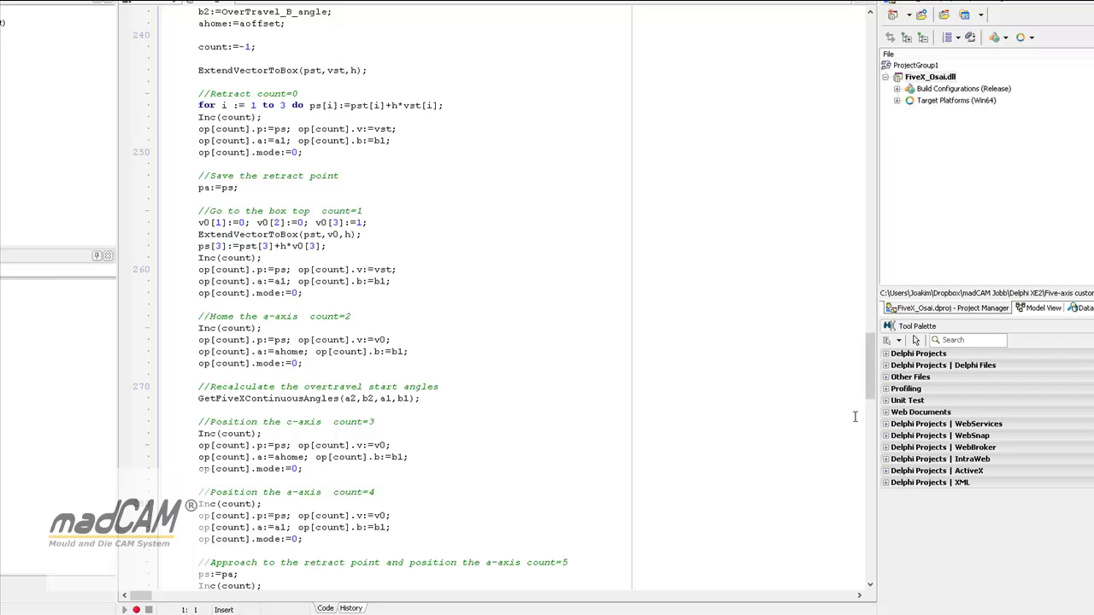
{"action": "mouse_move", "coordinate": [869, 365]}
{"action": "left_mouse_down"}
{"action": "mouse_move", "coordinate": [871, 381]}
{"action": "mouse_move", "coordinate": [870, 347]}
{"action": "left_mouse_up"}
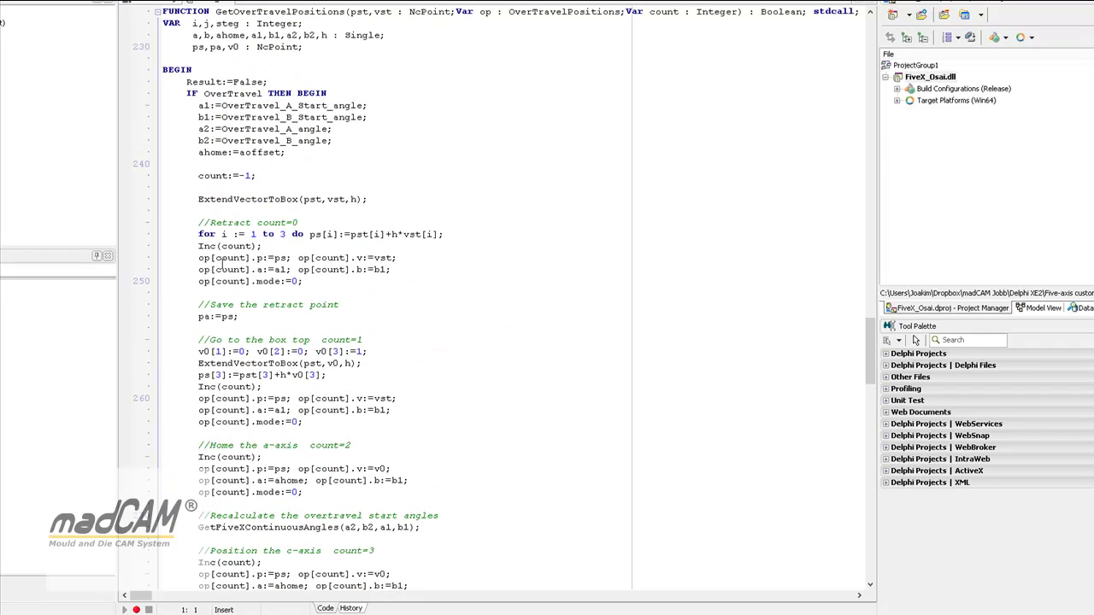
{"action": "left_click_drag", "start_coordinate": [869, 346], "coordinate": [873, 441]}
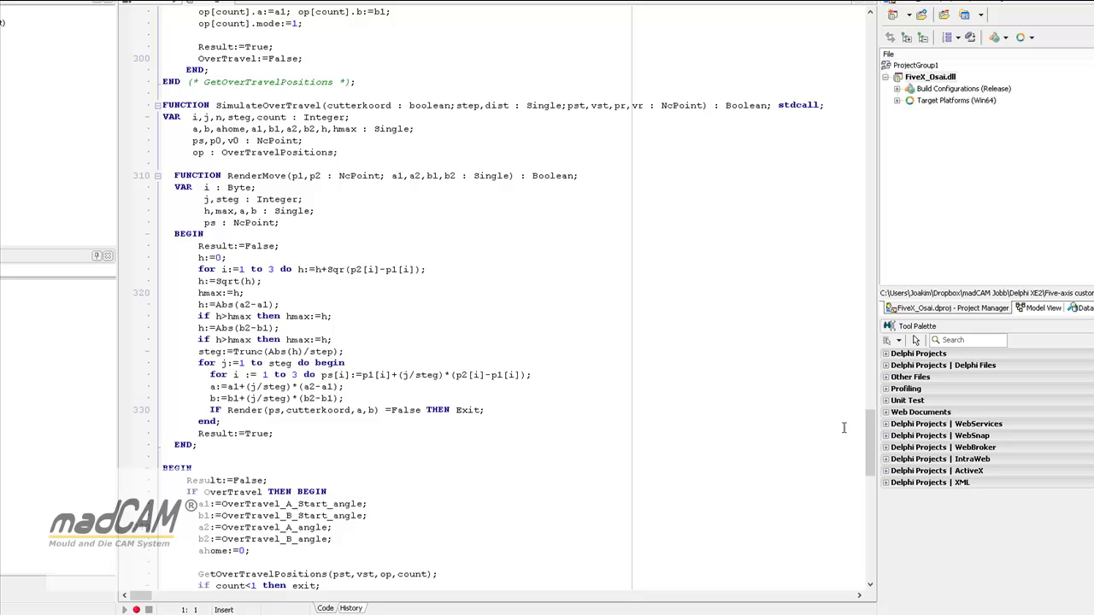
{"action": "mouse_move", "coordinate": [869, 444]}
{"action": "left_mouse_down"}
{"action": "mouse_move", "coordinate": [880, 476]}
{"action": "mouse_move", "coordinate": [850, 397]}
{"action": "left_mouse_up"}
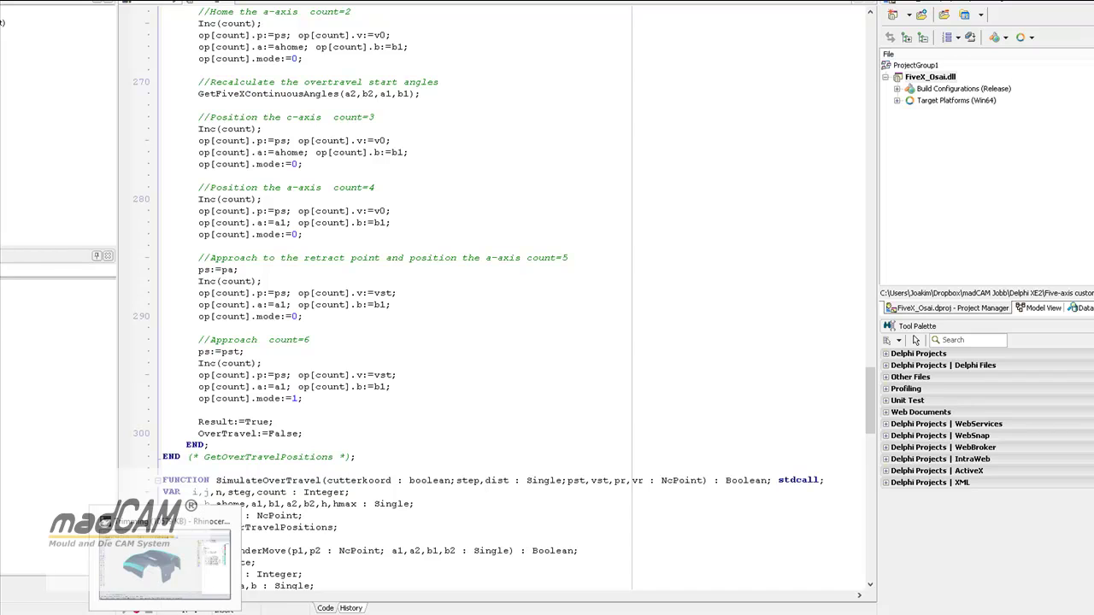
{"action": "left_click", "coordinate": [288, 611]}
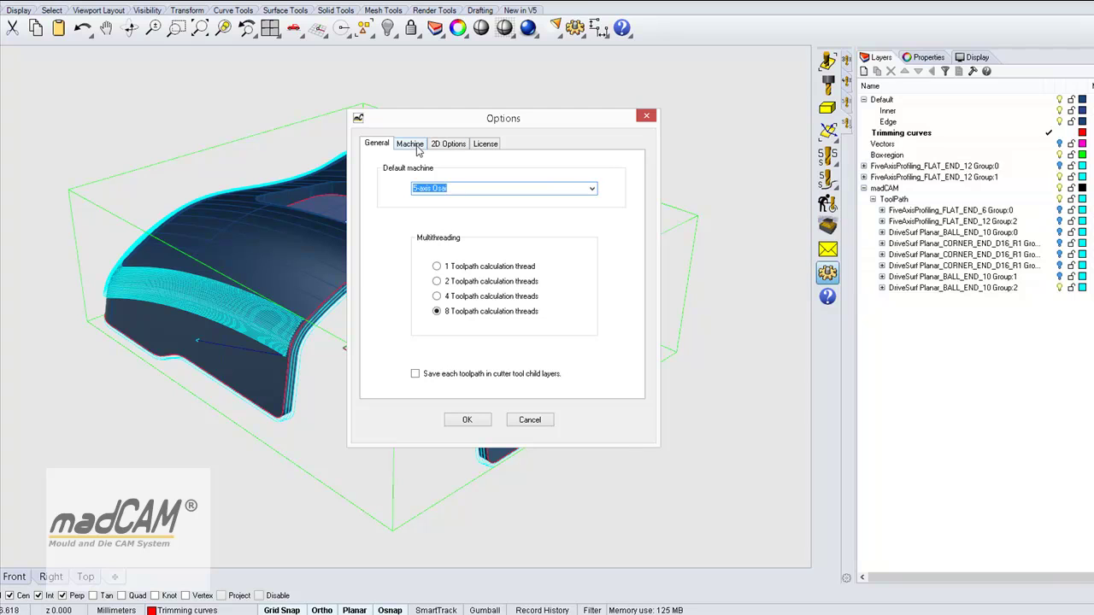
Step: Keep 5-axis Osai as the default machine and confirm the options with OK
{"action": "left_click", "coordinate": [591, 191]}
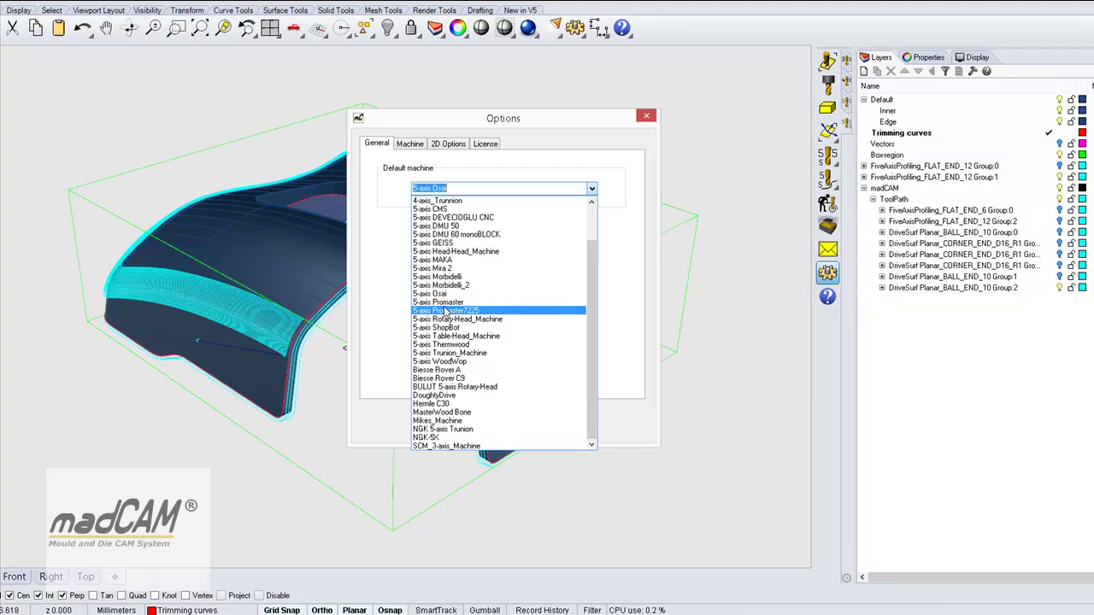
{"action": "left_click", "coordinate": [435, 295]}
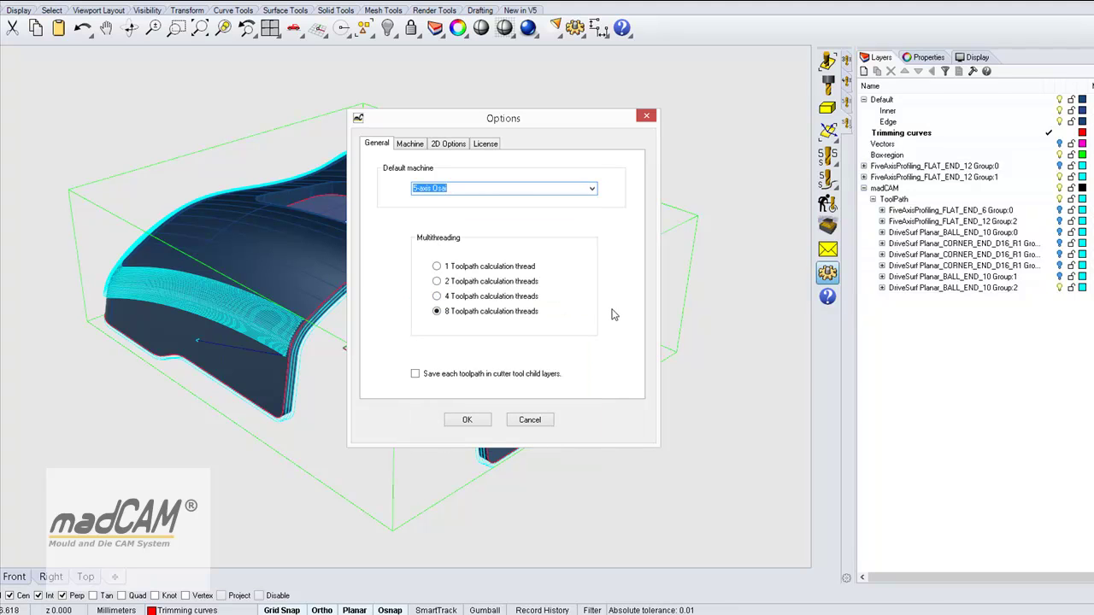
{"action": "left_click", "coordinate": [465, 422]}
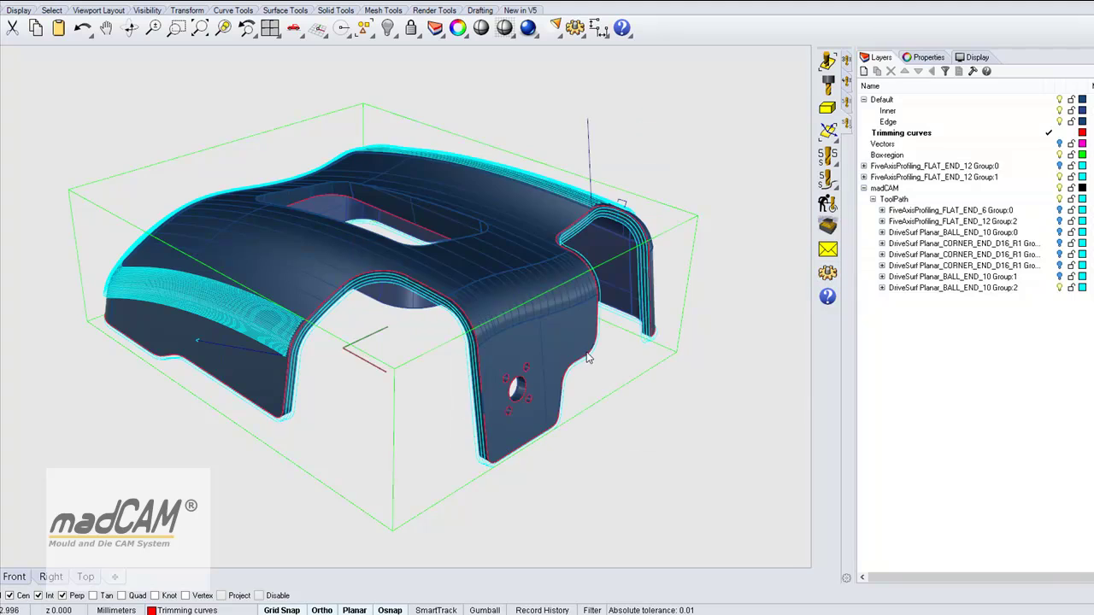
Step: Orbit, window-select then clear the part's surfaces, zoom, and launch the simulation
{"action": "mouse_move", "coordinate": [436, 350]}
{"action": "right_mouse_down"}
{"action": "mouse_move", "coordinate": [487, 360]}
{"action": "mouse_move", "coordinate": [430, 348]}
{"action": "mouse_move", "coordinate": [489, 342]}
{"action": "right_mouse_up"}
{"action": "mouse_move", "coordinate": [654, 364]}
{"action": "right_mouse_down"}
{"action": "mouse_move", "coordinate": [581, 322]}
{"action": "mouse_move", "coordinate": [586, 334]}
{"action": "mouse_move", "coordinate": [615, 325]}
{"action": "right_mouse_up"}
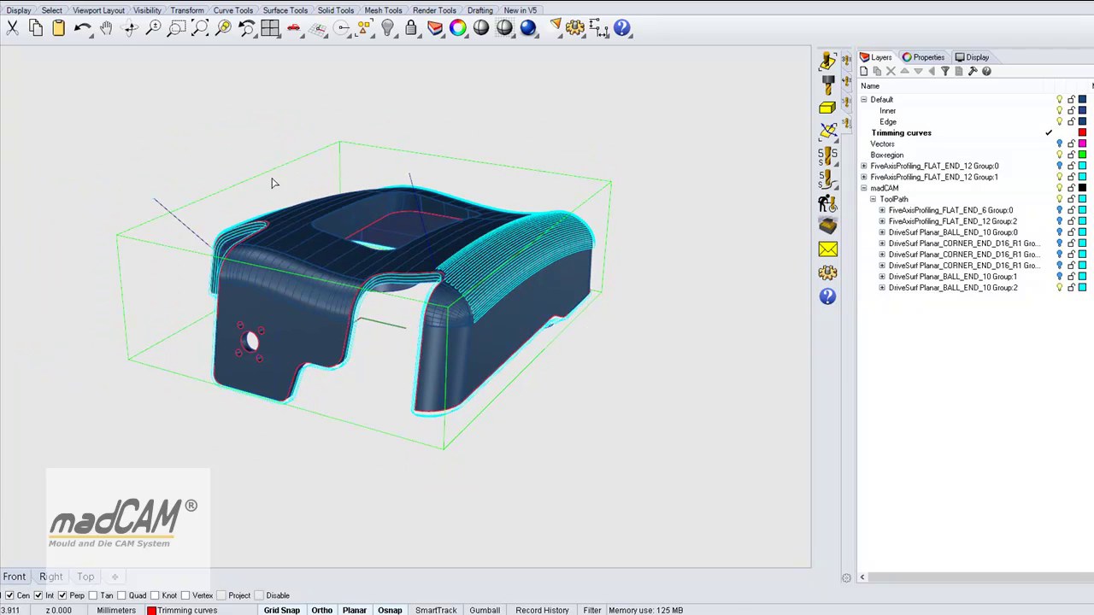
{"action": "left_click_drag", "start_coordinate": [656, 431], "coordinate": [675, 467]}
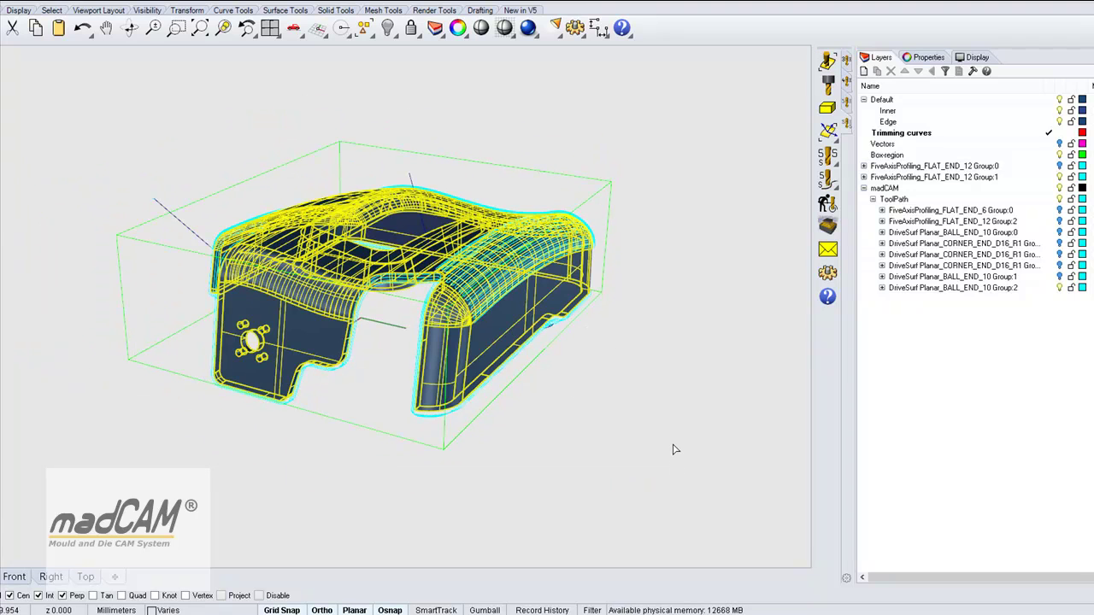
{"action": "key", "text": "Escape"}
{"action": "scroll", "coordinate": [605, 360], "scroll_direction": "up", "scroll_amount": 2}
{"action": "scroll", "coordinate": [665, 360], "scroll_direction": "up", "scroll_amount": 2}
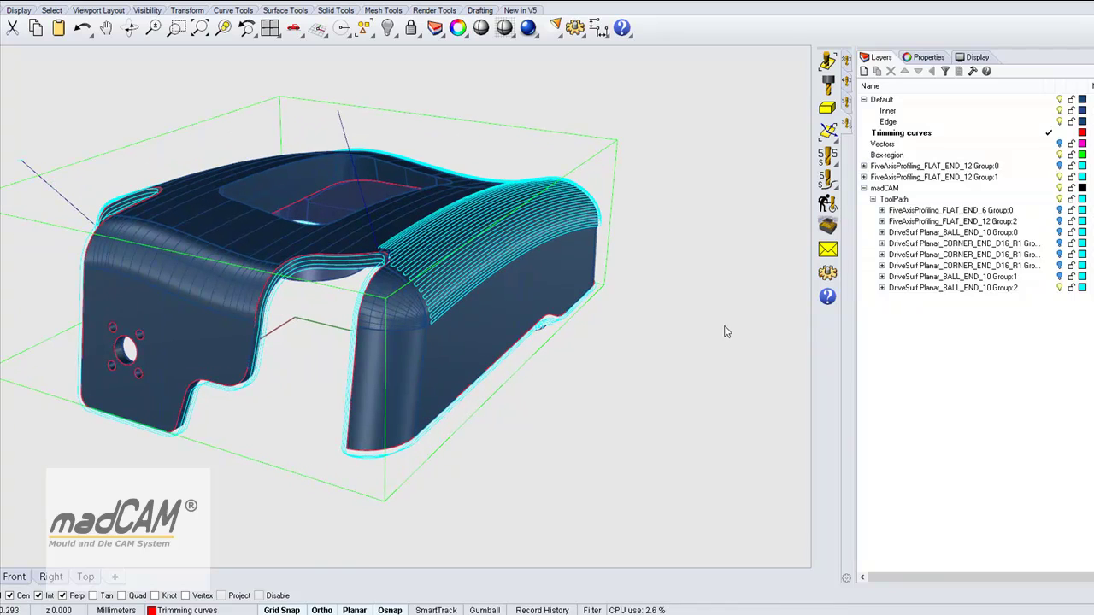
{"action": "left_click", "coordinate": [827, 228]}
Step: Reorient the simulated part and play the simulation with the 5-axis Osai head
{"action": "right_click_drag", "start_coordinate": [620, 274], "coordinate": [465, 238]}
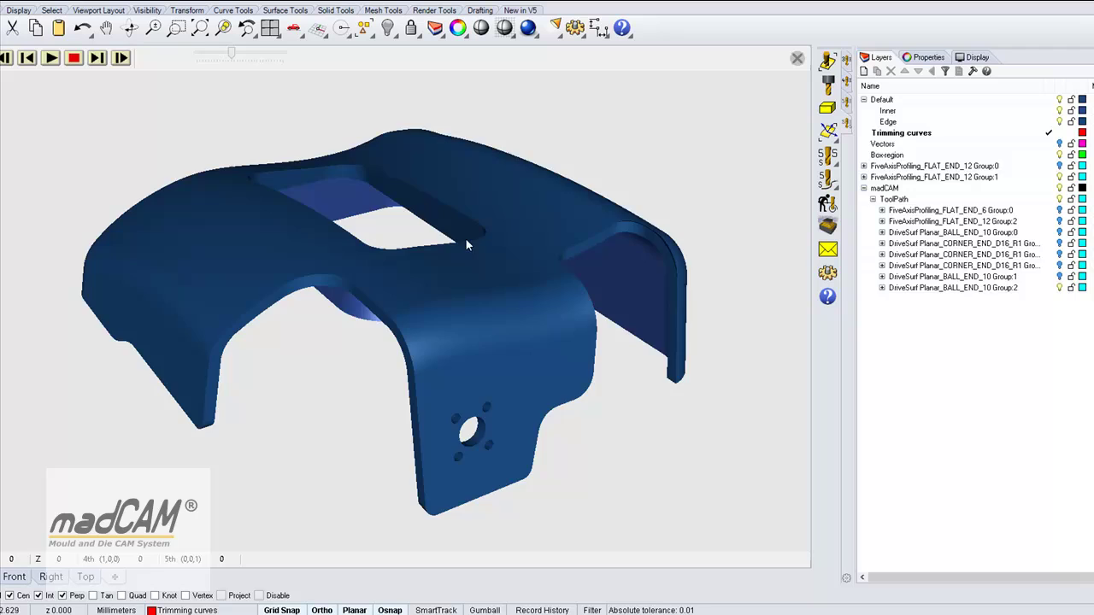
{"action": "scroll", "coordinate": [442, 292], "scroll_direction": "down", "scroll_amount": 2}
{"action": "left_click", "coordinate": [51, 60]}
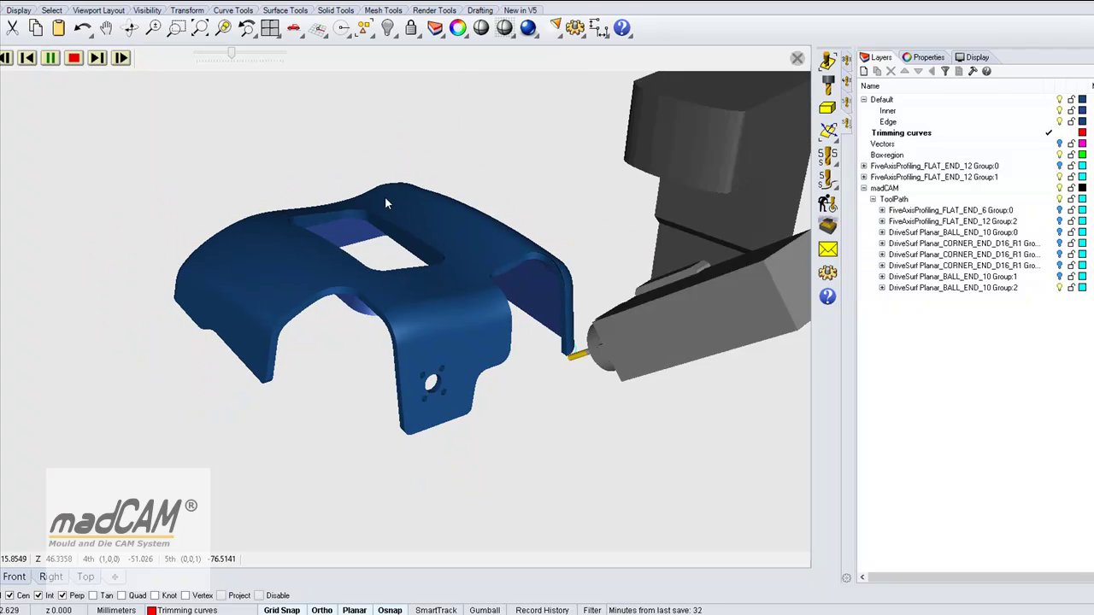
{"action": "scroll", "coordinate": [414, 325], "scroll_direction": "down", "scroll_amount": 3}
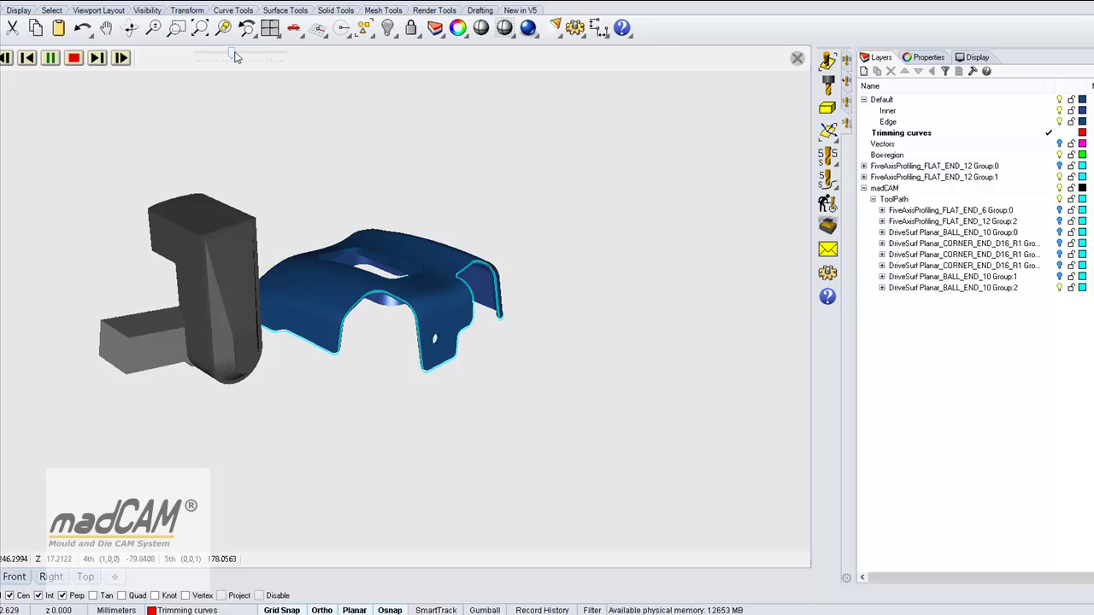
Step: Slow the playback speed, then raise it while the head cuts the front edge
{"action": "left_click_drag", "start_coordinate": [230, 53], "coordinate": [200, 60]}
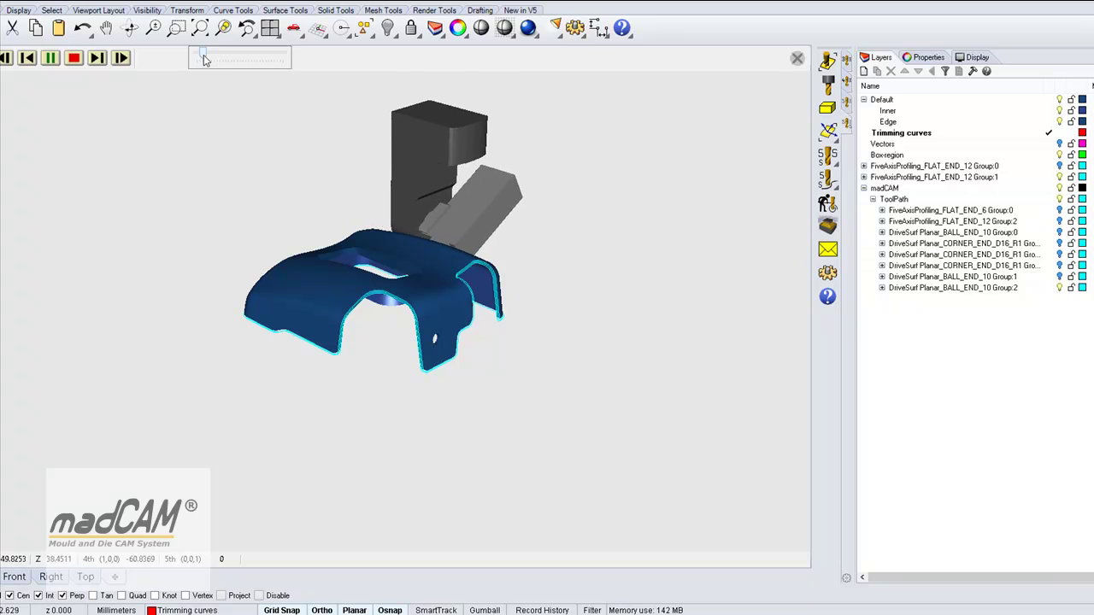
{"action": "mouse_move", "coordinate": [204, 58]}
{"action": "left_mouse_down"}
{"action": "mouse_move", "coordinate": [258, 85]}
{"action": "mouse_move", "coordinate": [224, 60]}
{"action": "mouse_move", "coordinate": [247, 60]}
{"action": "left_mouse_up"}
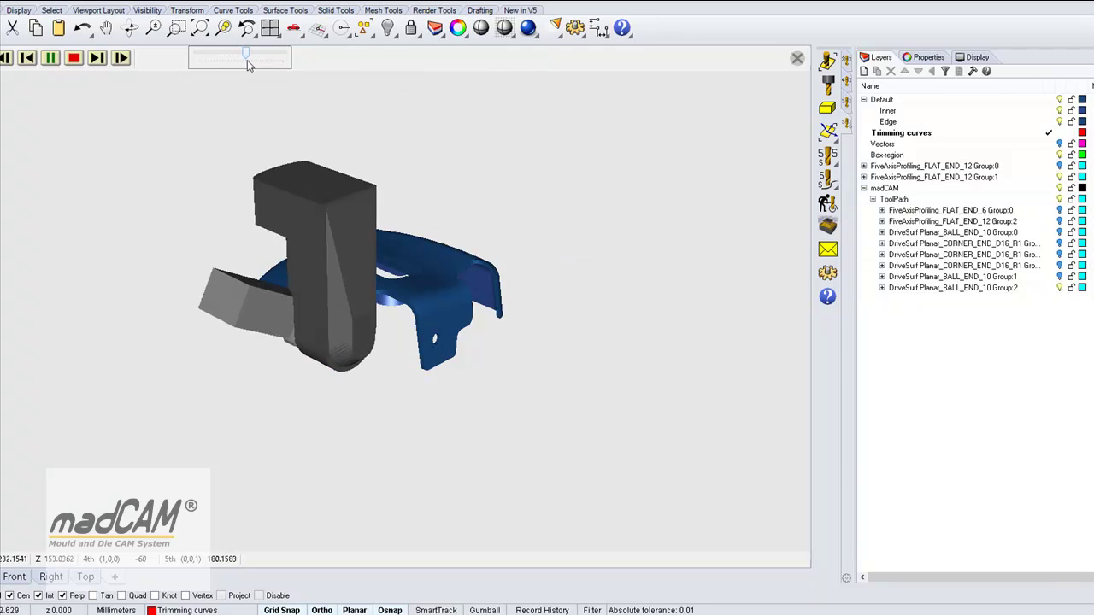
{"action": "left_click_drag", "start_coordinate": [247, 60], "coordinate": [261, 60]}
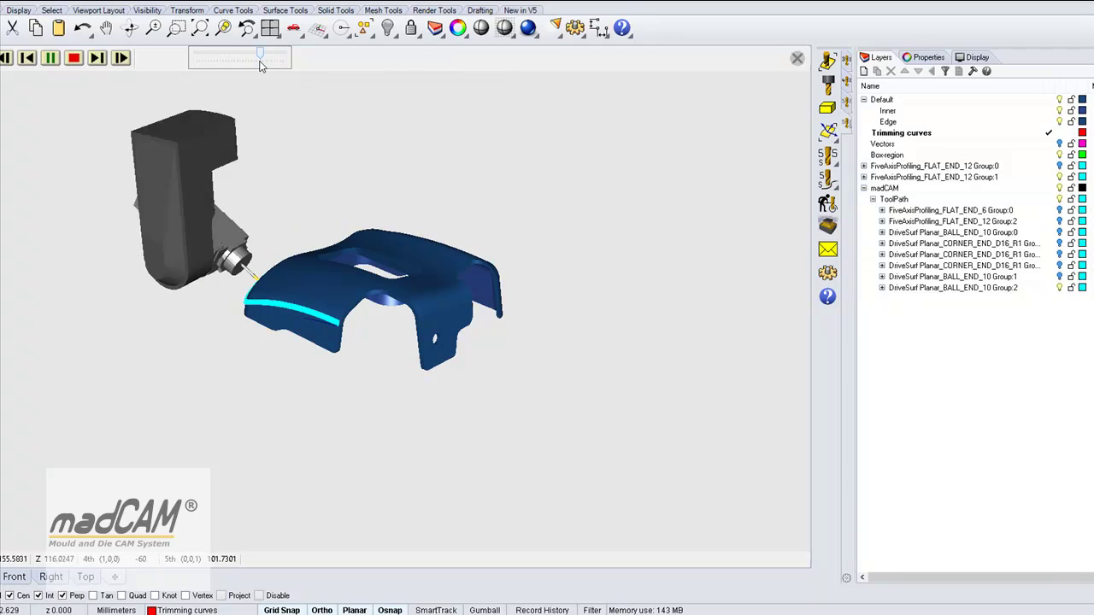
Step: Slow playback again and orbit to watch the head tilt along the curved sides
{"action": "left_click_drag", "start_coordinate": [260, 61], "coordinate": [211, 60]}
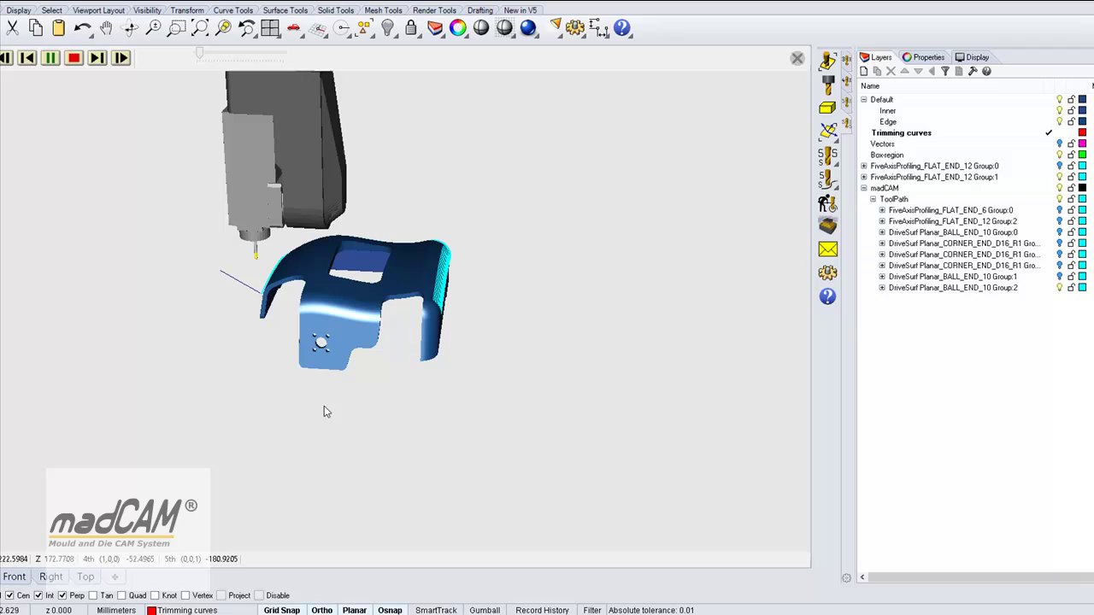
{"action": "right_click_drag", "start_coordinate": [325, 407], "coordinate": [350, 392]}
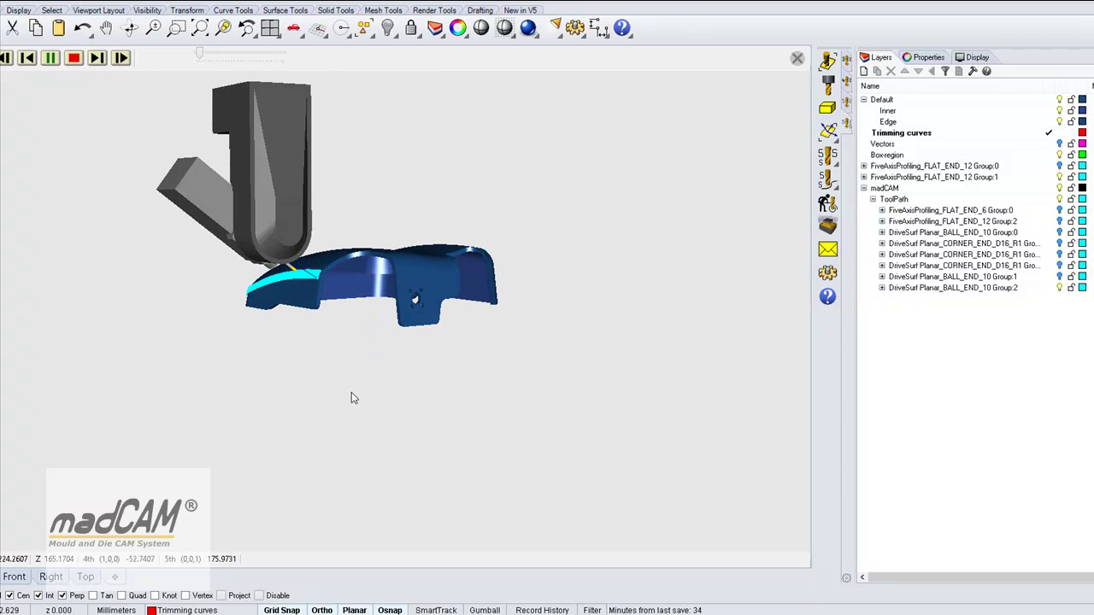
Step: Close the simulation and show the FiveX_Osai source from the top in Delphi XE2, with B-axis limits -270 and 270
{"action": "left_click", "coordinate": [796, 58]}
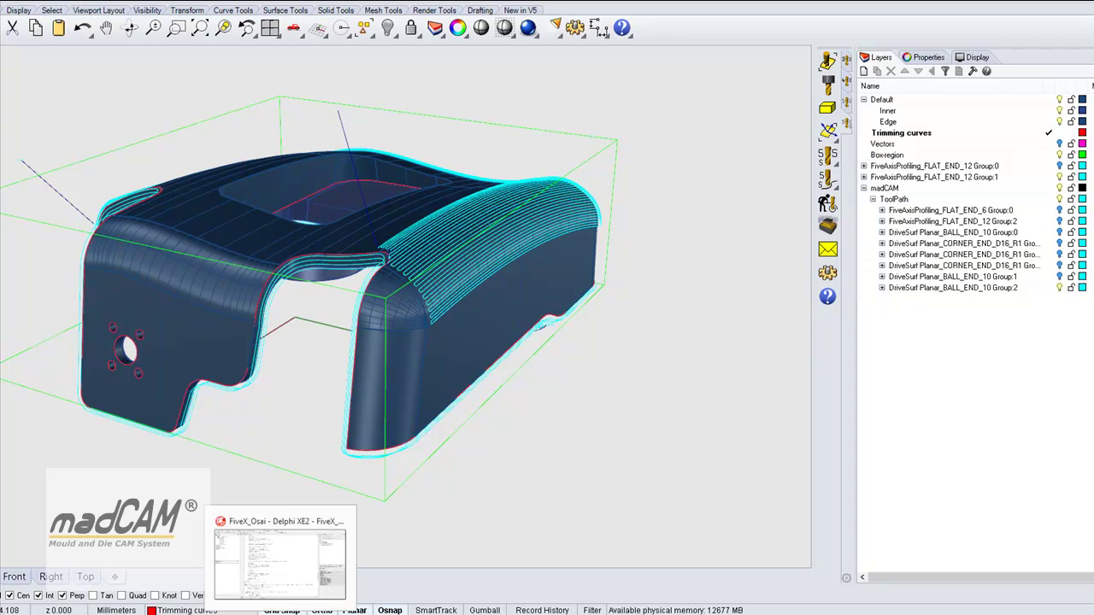
{"action": "left_click", "coordinate": [279, 560]}
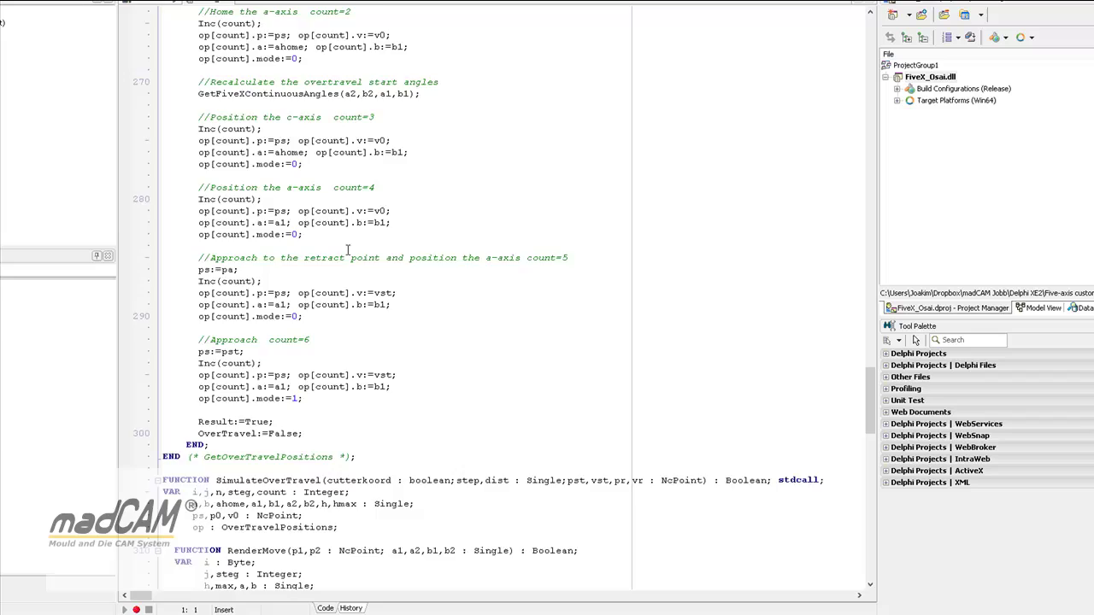
{"action": "scroll", "coordinate": [348, 249], "scroll_direction": "up", "scroll_amount": 4}
{"action": "scroll", "coordinate": [333, 244], "scroll_direction": "up", "scroll_amount": 5}
{"action": "scroll", "coordinate": [305, 234], "scroll_direction": "up", "scroll_amount": 11}
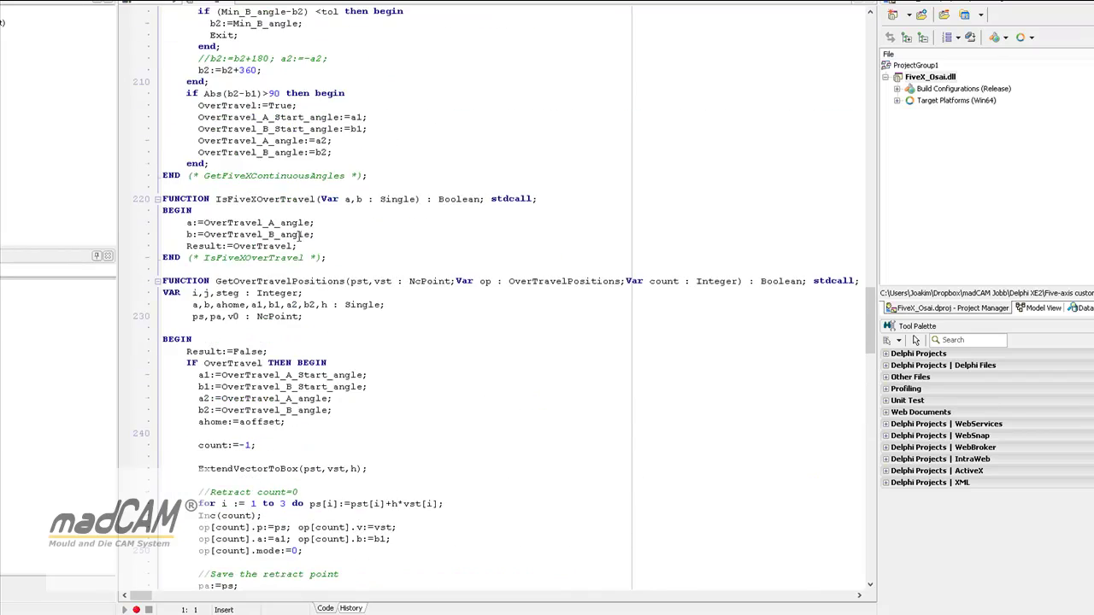
{"action": "scroll", "coordinate": [298, 236], "scroll_direction": "up", "scroll_amount": 6}
{"action": "scroll", "coordinate": [298, 236], "scroll_direction": "up", "scroll_amount": 8}
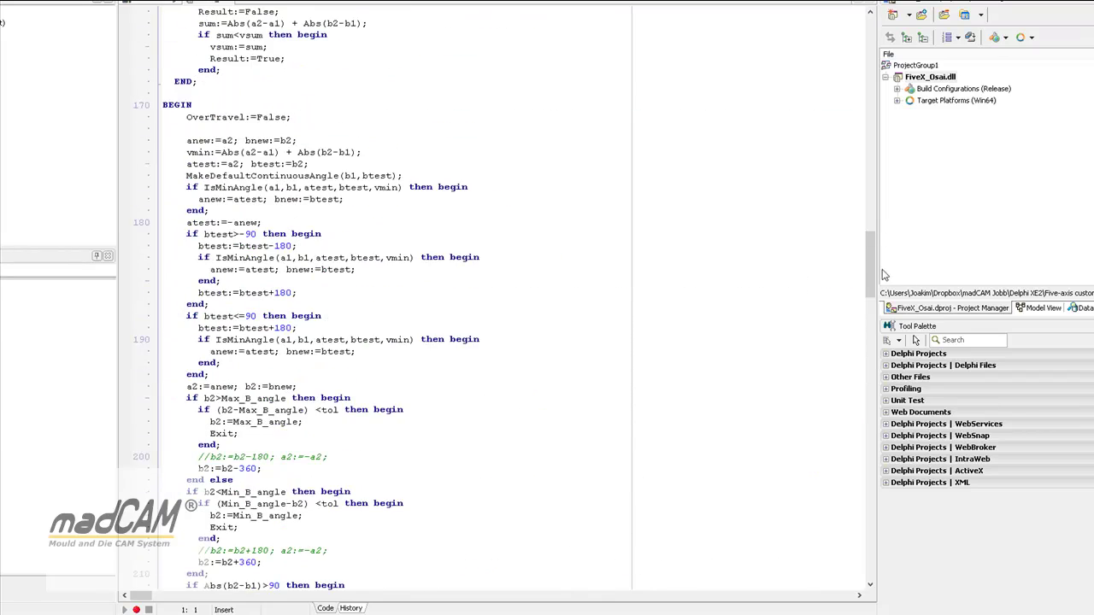
{"action": "left_click_drag", "start_coordinate": [870, 265], "coordinate": [857, 43]}
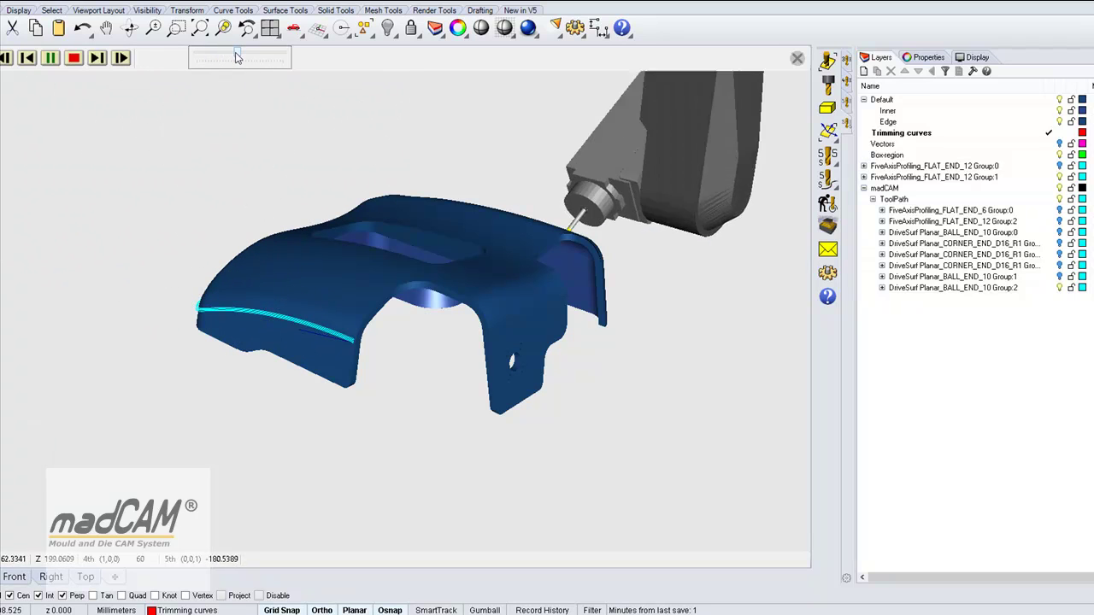
Step: Drag the speed slider right to run the simulation playback faster
{"action": "left_click_drag", "start_coordinate": [208, 54], "coordinate": [237, 57]}
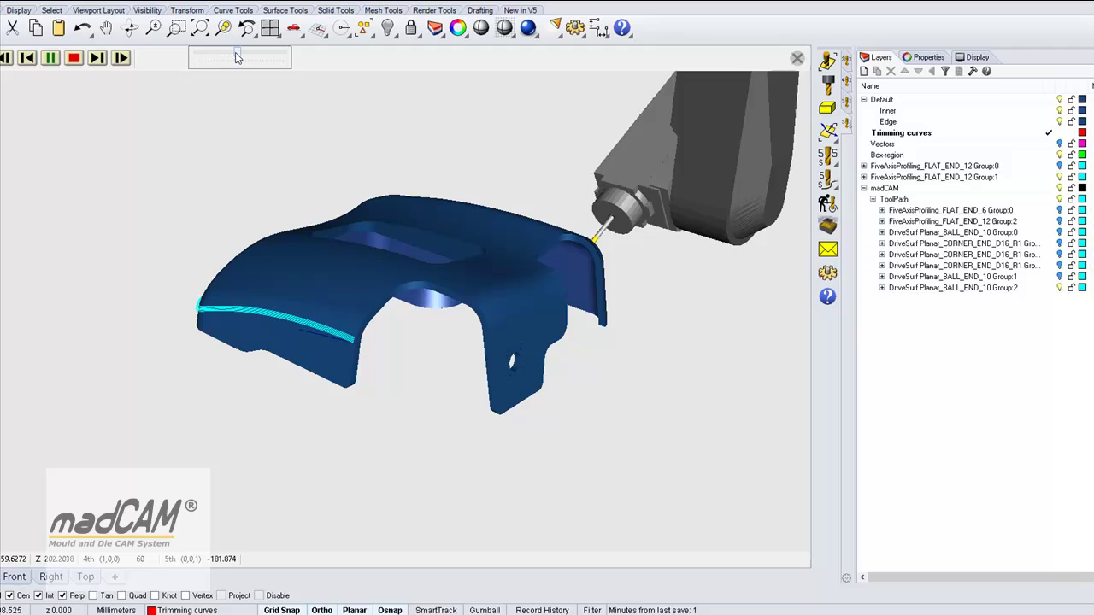